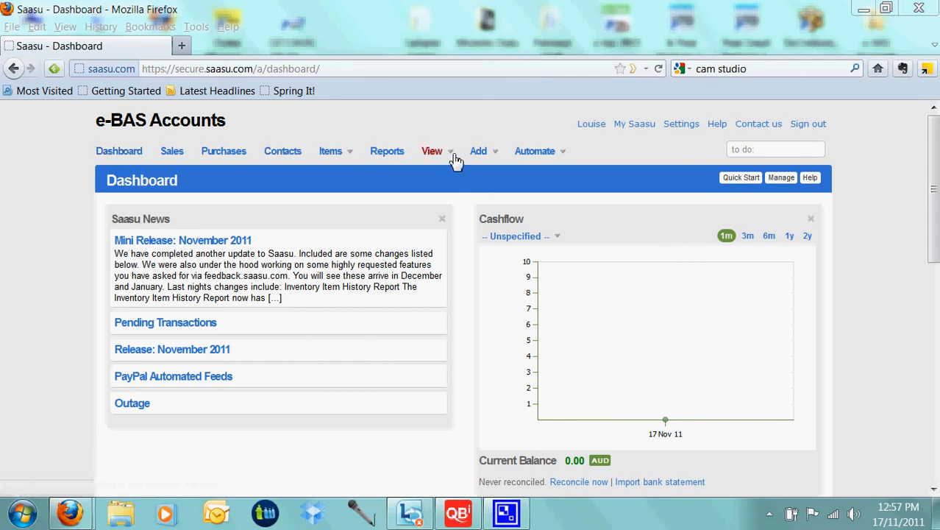
- Open the list of items and look through the existing entries
left_click(332, 158)
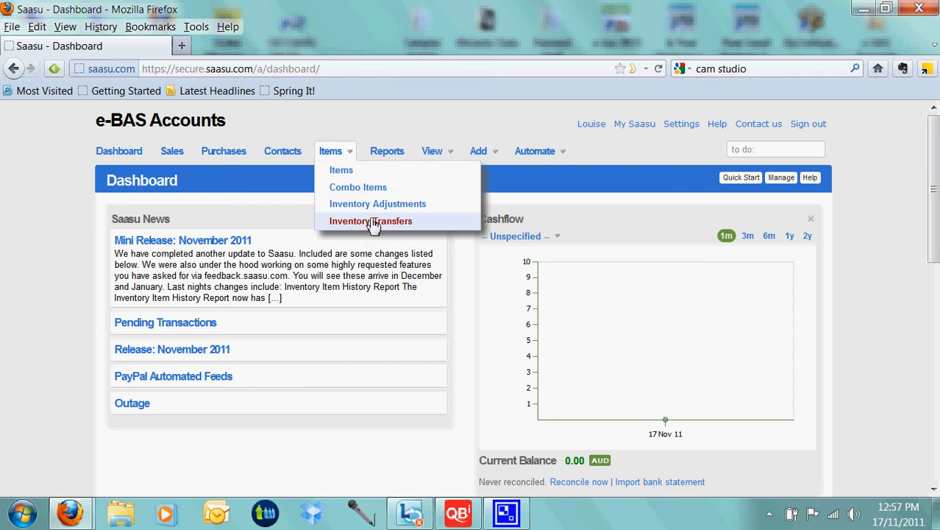
left_click(342, 170)
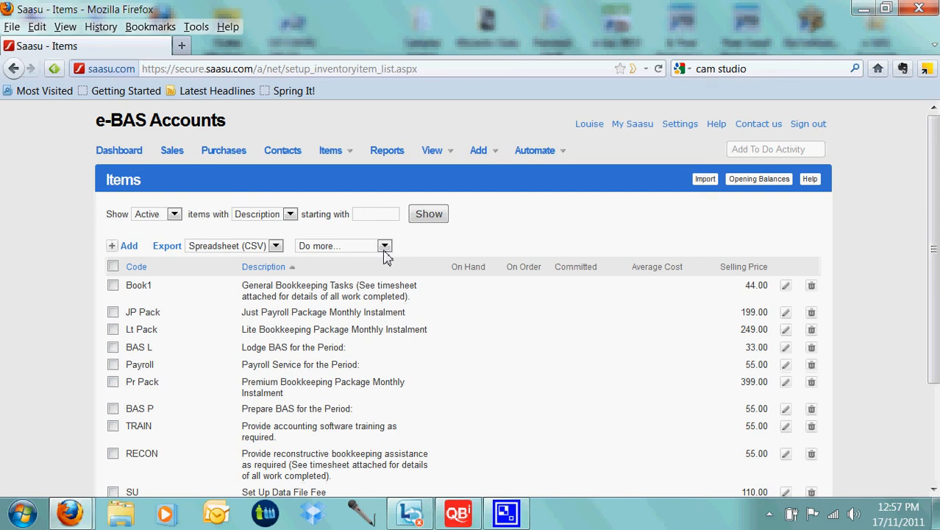
scroll(387, 257, "down", 3)
scroll(398, 301, "down", 1)
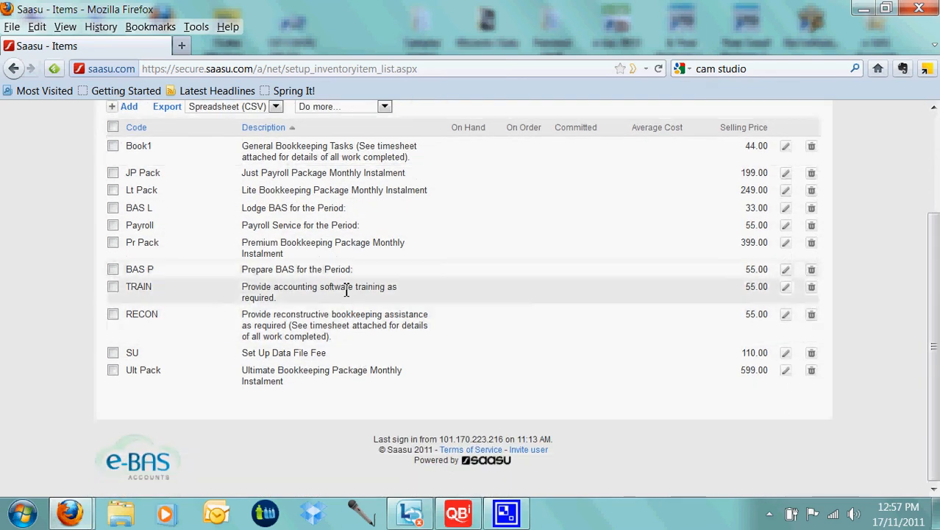
scroll(346, 289, "up", 3)
scroll(346, 295, "up", 1)
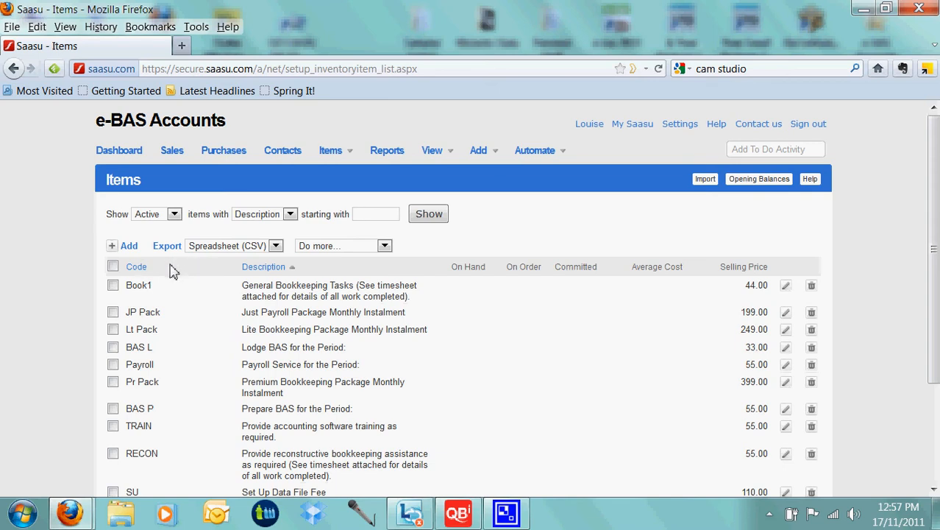
- Start a new item with the code "ABC Item" and the description "Computer Widgets"
left_click(120, 246)
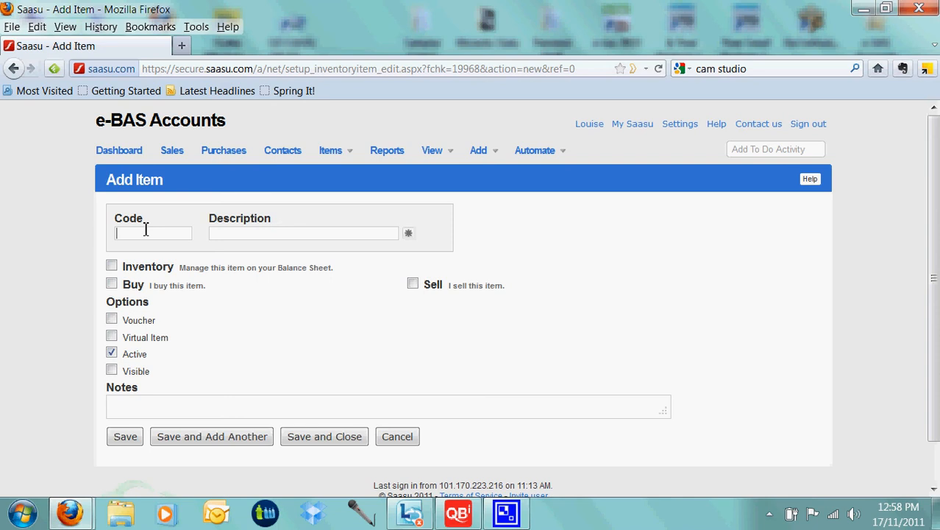
type("ABC Item")
key("Tab")
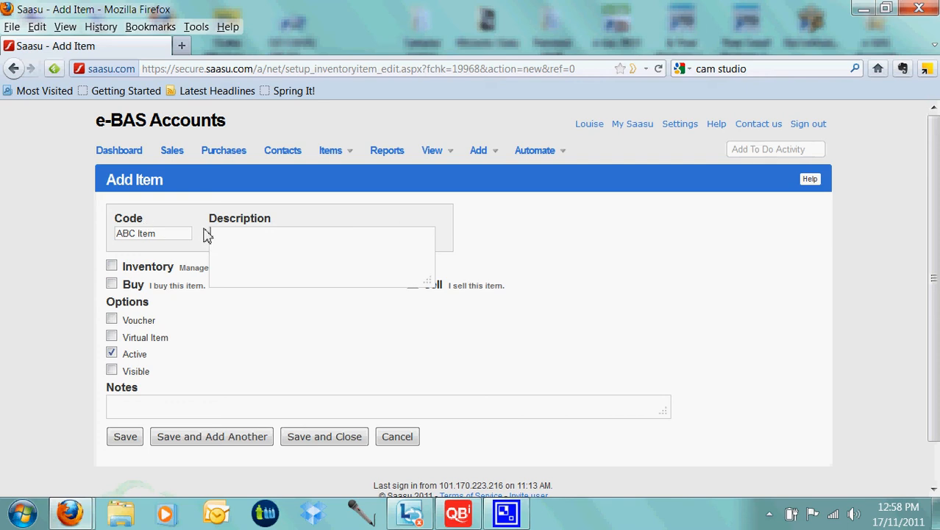
type("Computer Widgets")
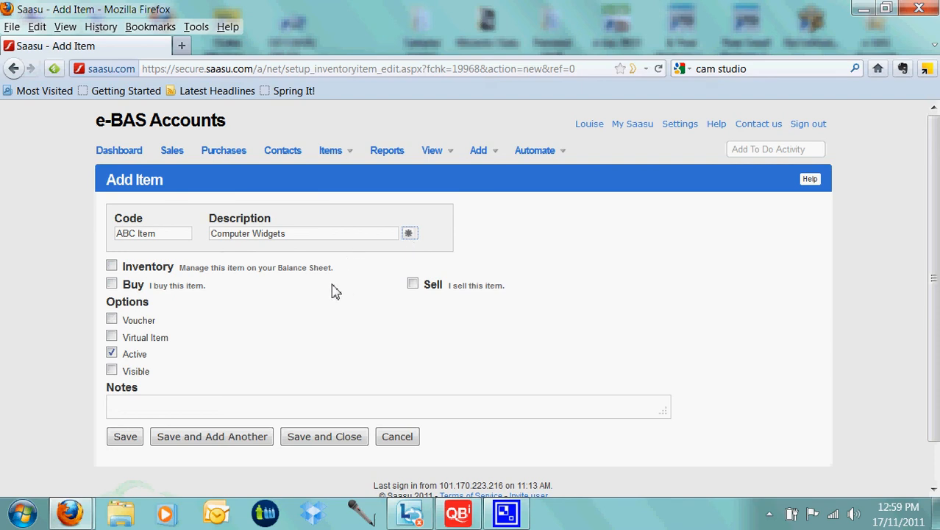
- Mark the new item as inventory and assign it to the account Asset: Inventory
left_click(111, 265)
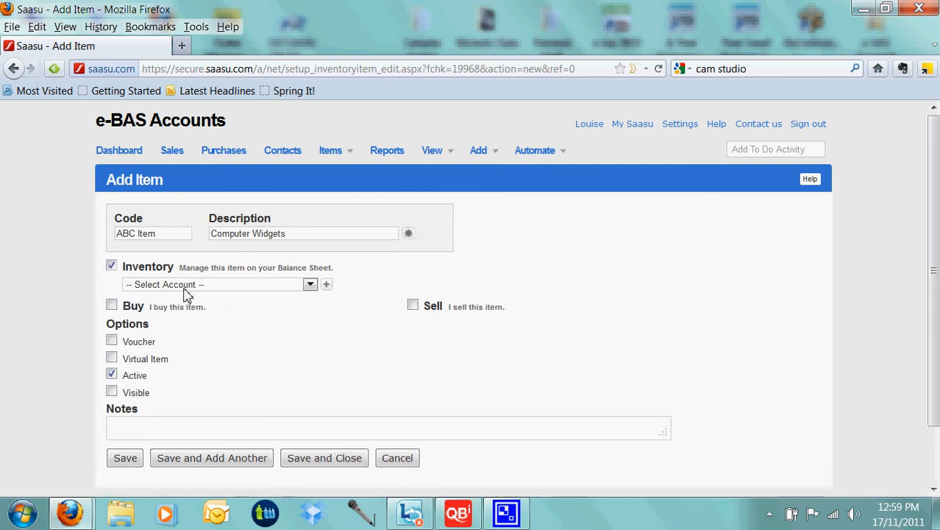
left_click(310, 286)
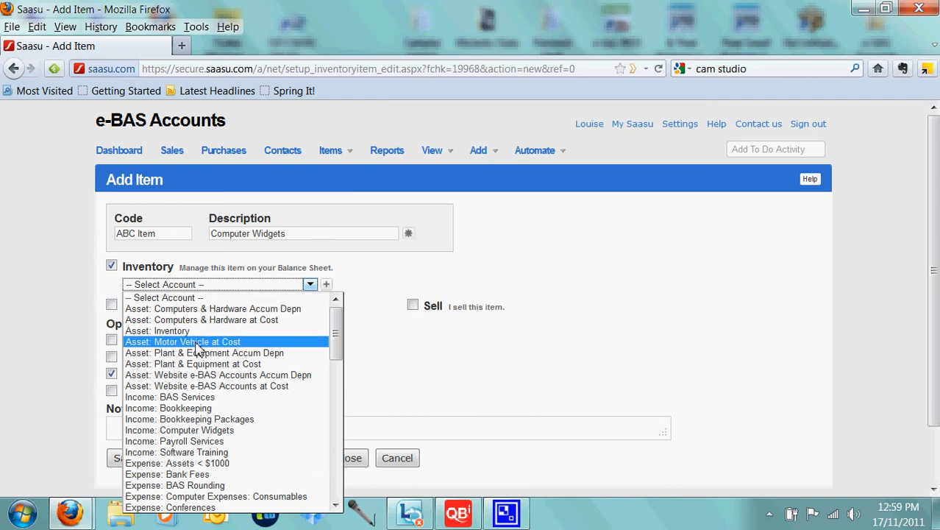
left_click(171, 333)
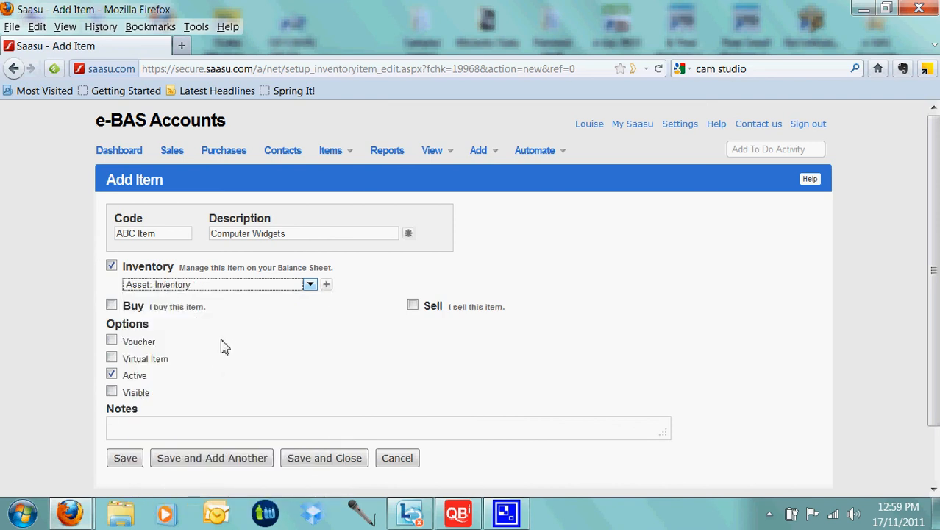
- Mark the item as bought, with purchase tax code G11 Exp inc GST, minimum restocking quantity 1 and primary supplier Australia Post
left_click(111, 306)
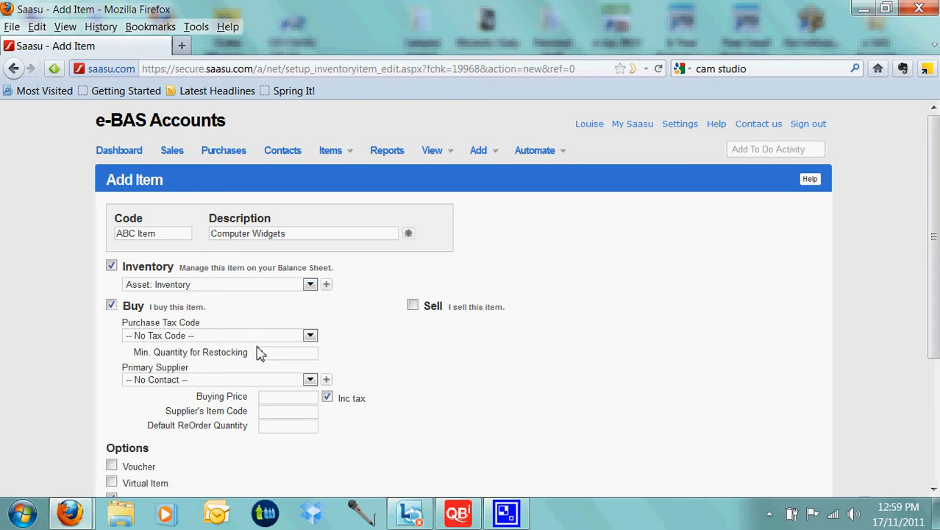
left_click(310, 335)
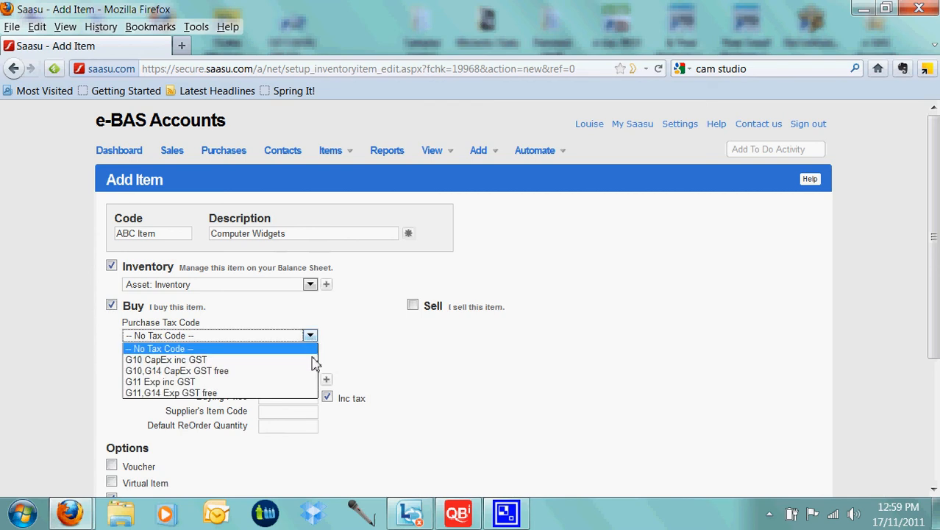
left_click(198, 382)
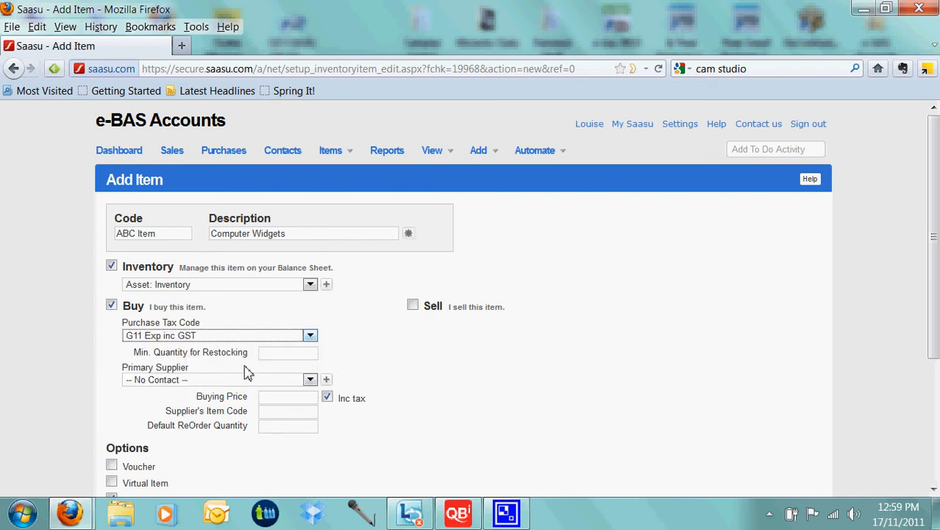
left_click(283, 352)
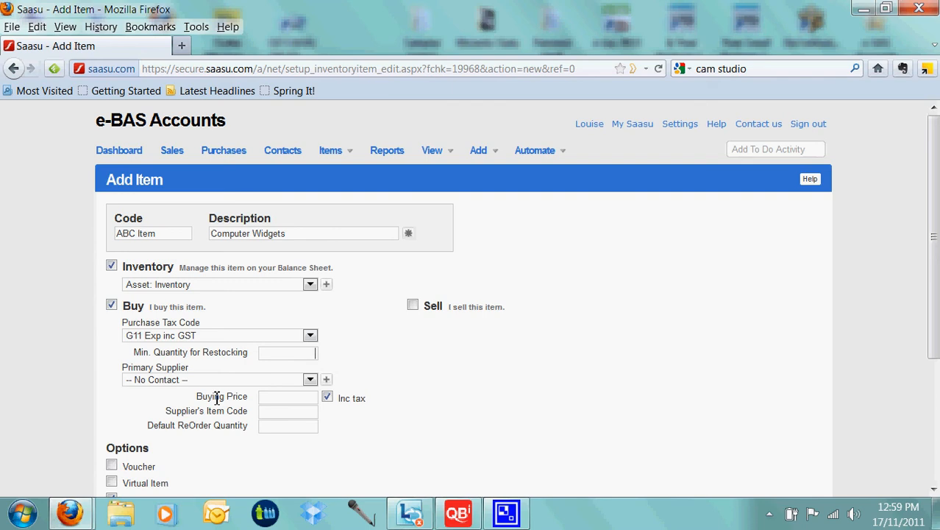
type("1")
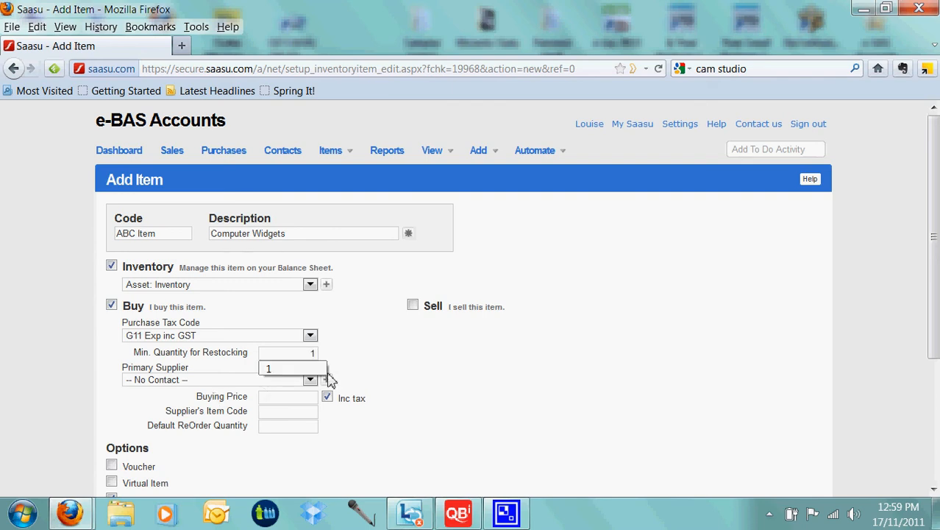
left_click(371, 372)
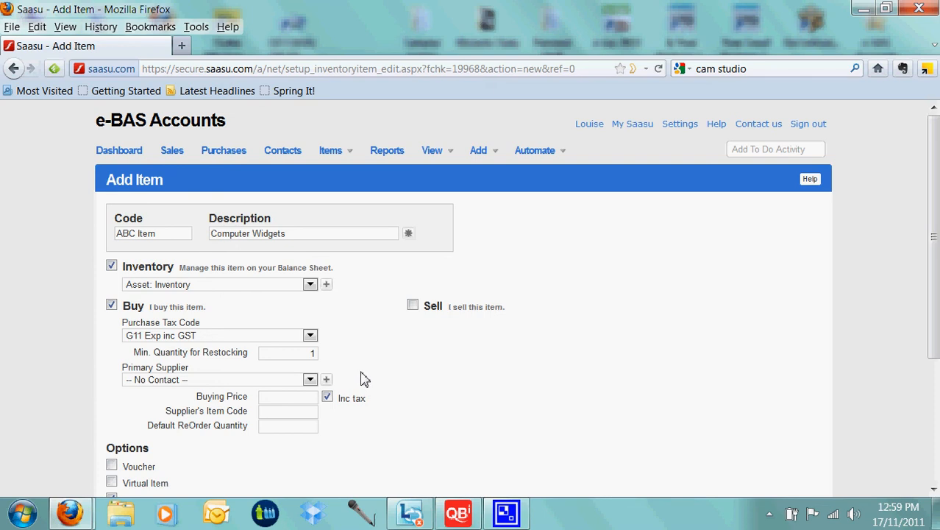
left_click(310, 381)
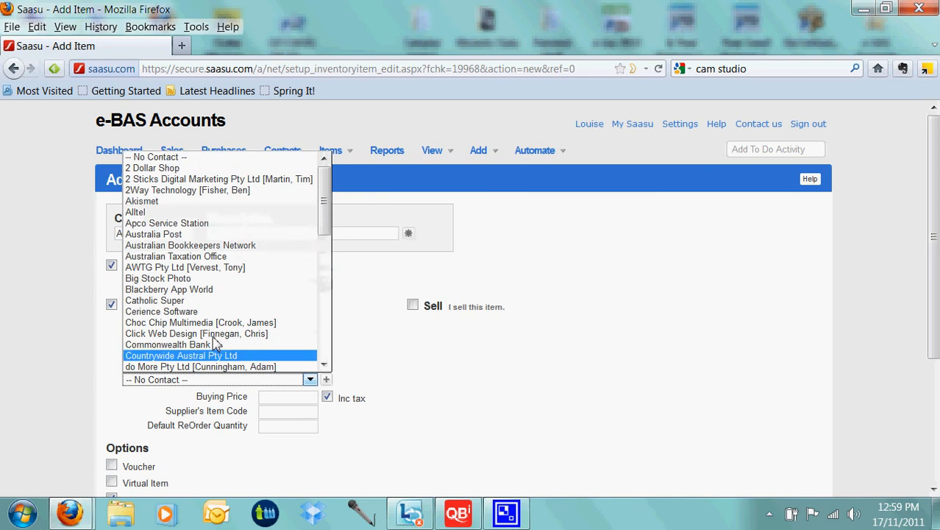
left_click(167, 235)
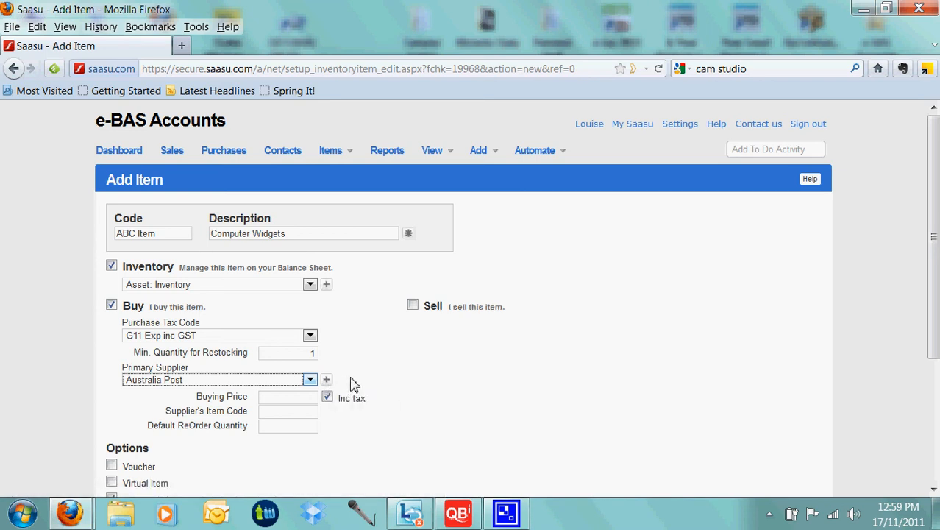
- Set the buying price to 88.00, the supplier's item code to "ABC Item" and the default reorder quantity to 5
left_click(289, 397)
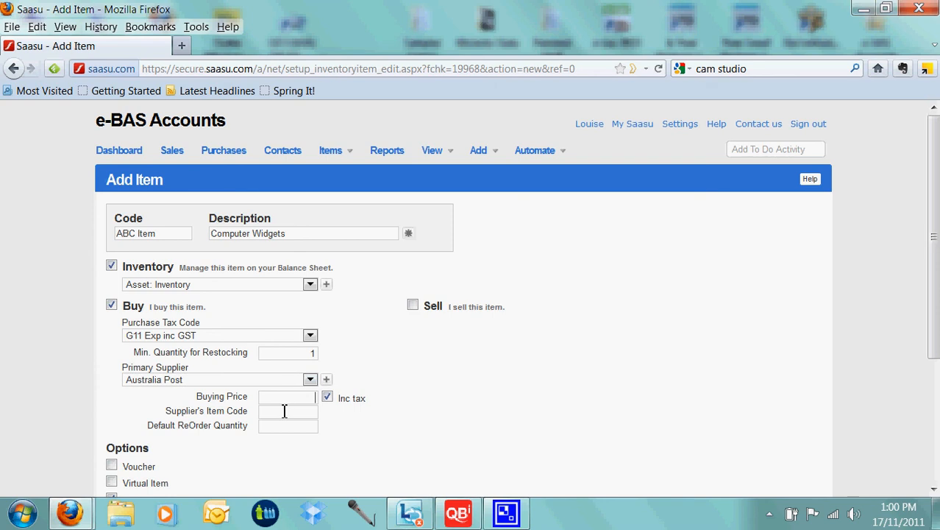
type("88.00")
type("AB")
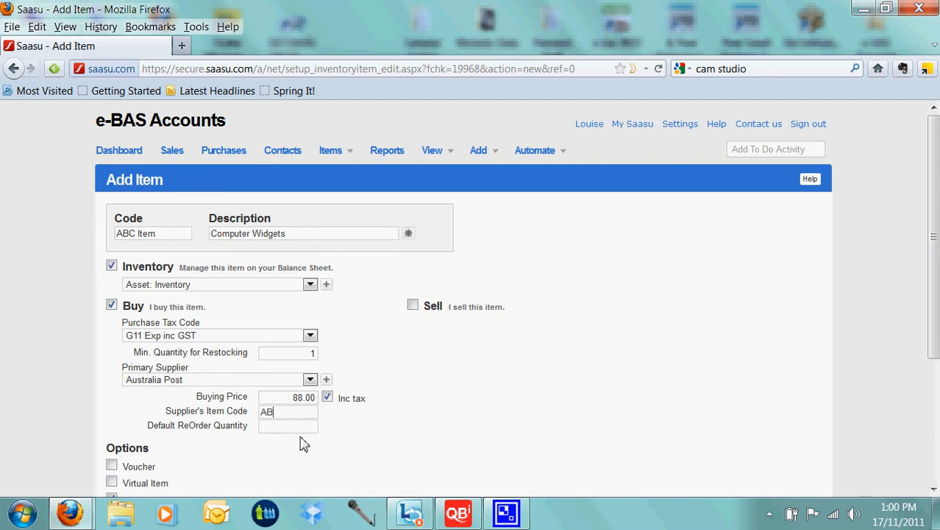
type("C Item")
type("5")
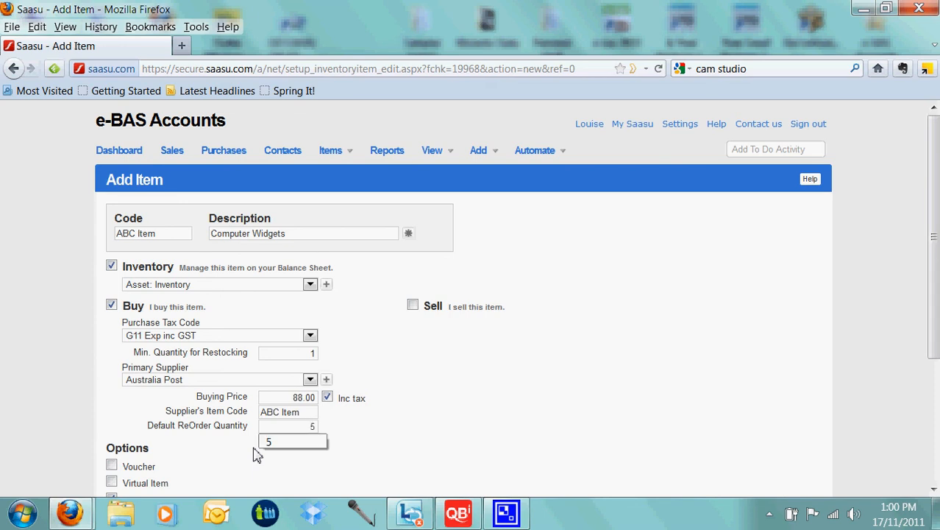
key("Tab")
- Mark the item as sold, with income account Income: Computer Widgets and cost of sales account Cost of Sales: Items Sold
left_click(412, 306)
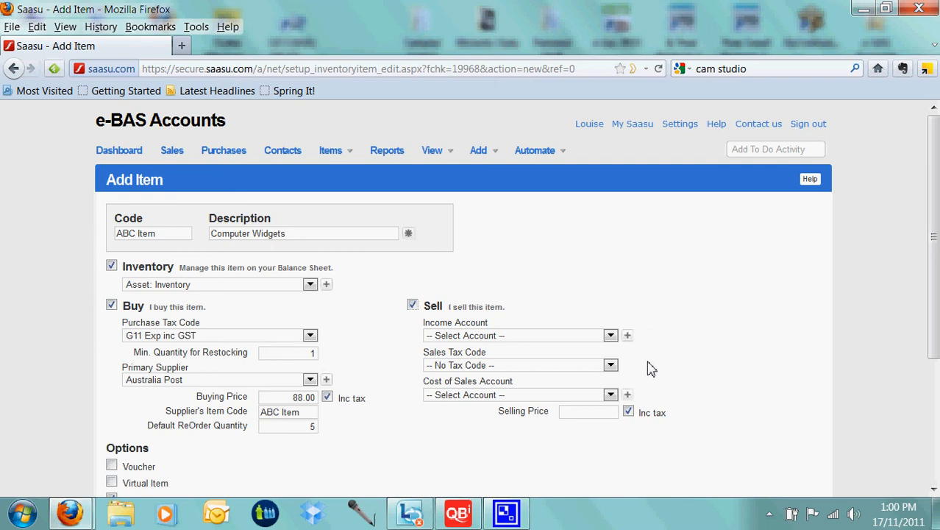
left_click(611, 340)
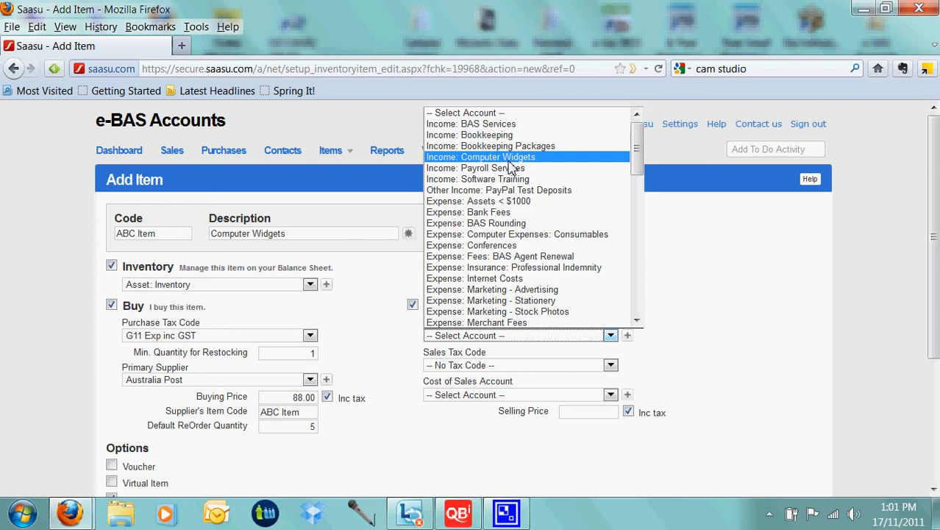
left_click(511, 158)
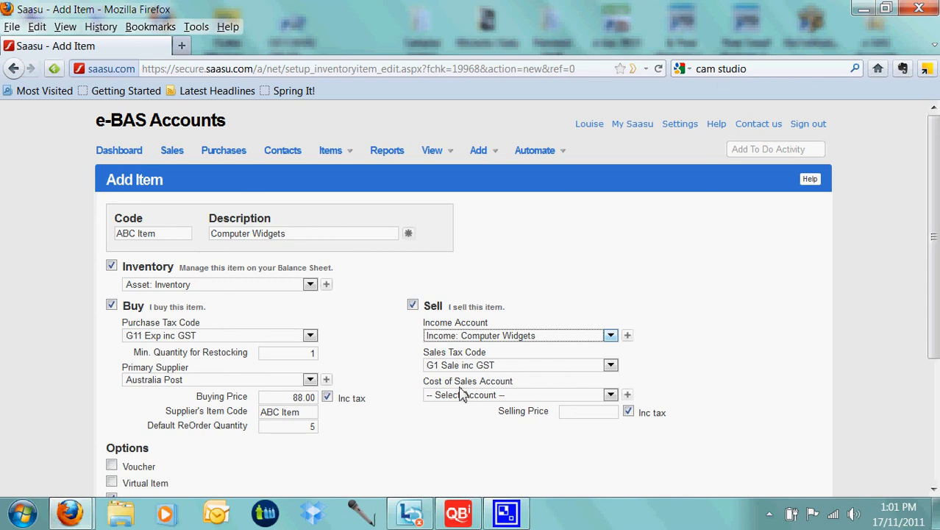
left_click(610, 395)
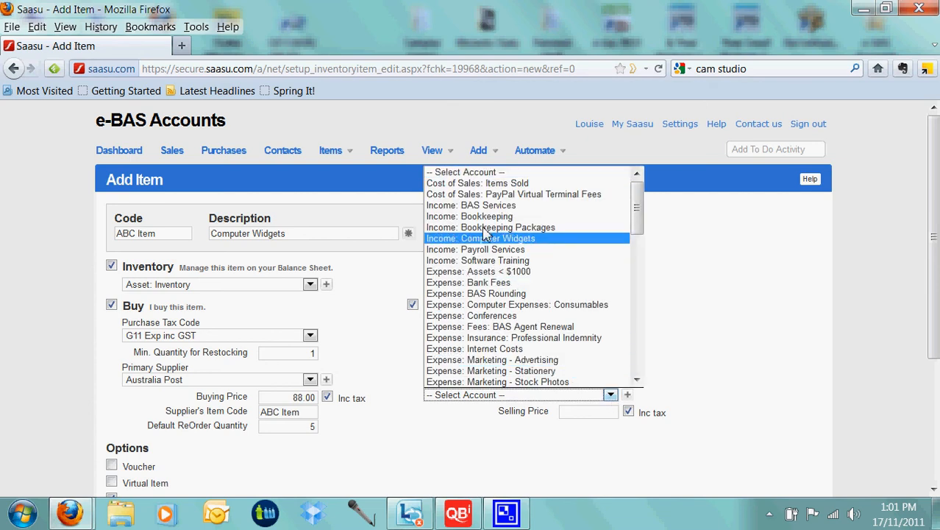
left_click(482, 190)
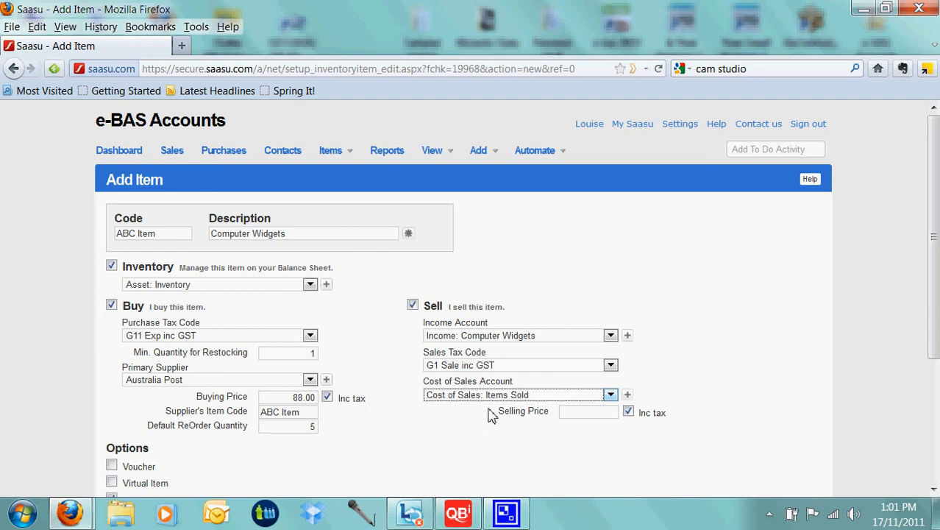
- Set the selling price to 220.00, then save the new item and close it
left_click(565, 412)
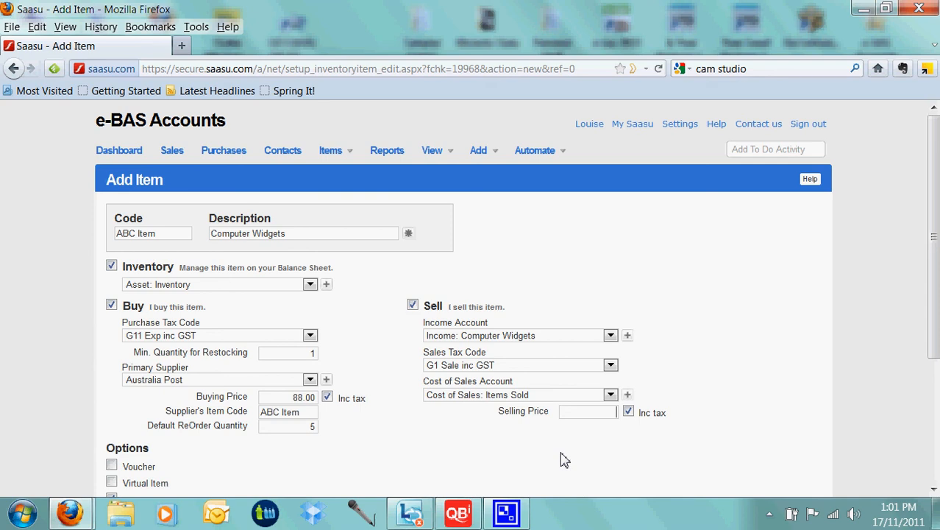
type("2")
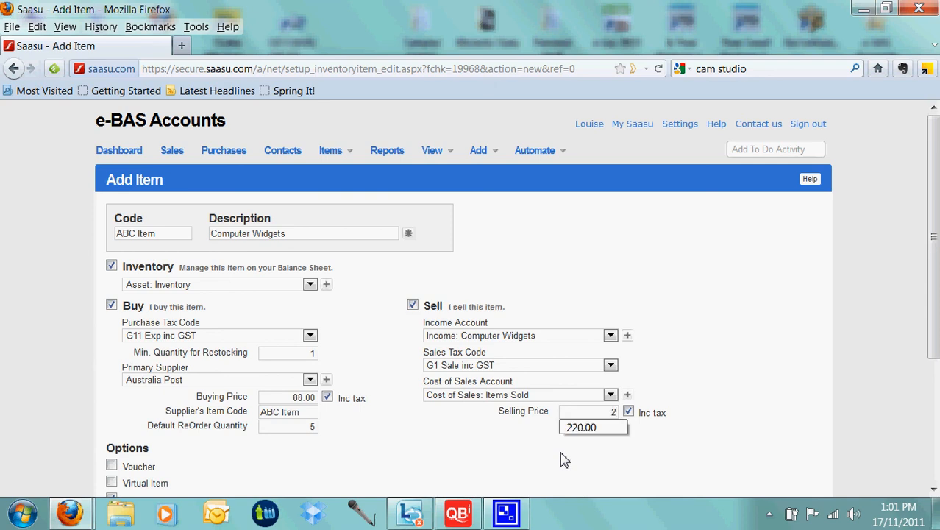
type("20.00")
key("Tab")
scroll(532, 427, "down", 2)
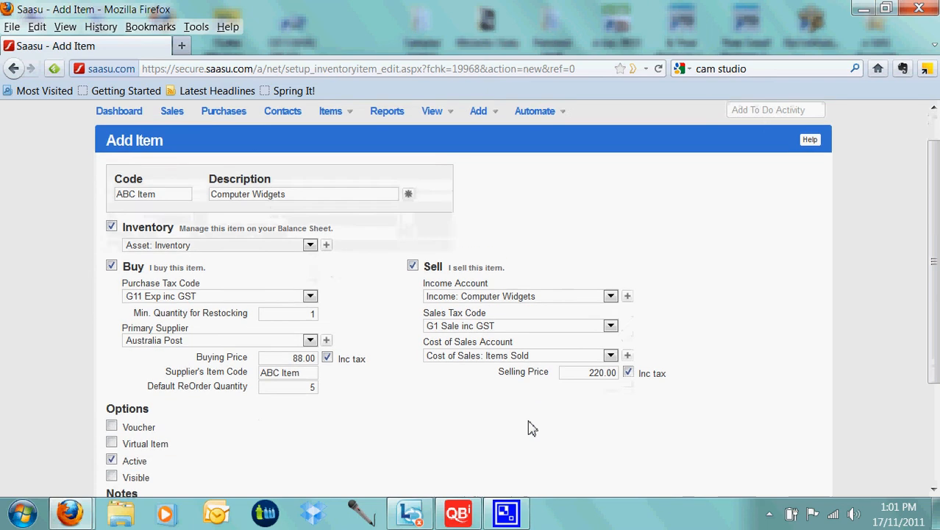
scroll(526, 427, "down", 2)
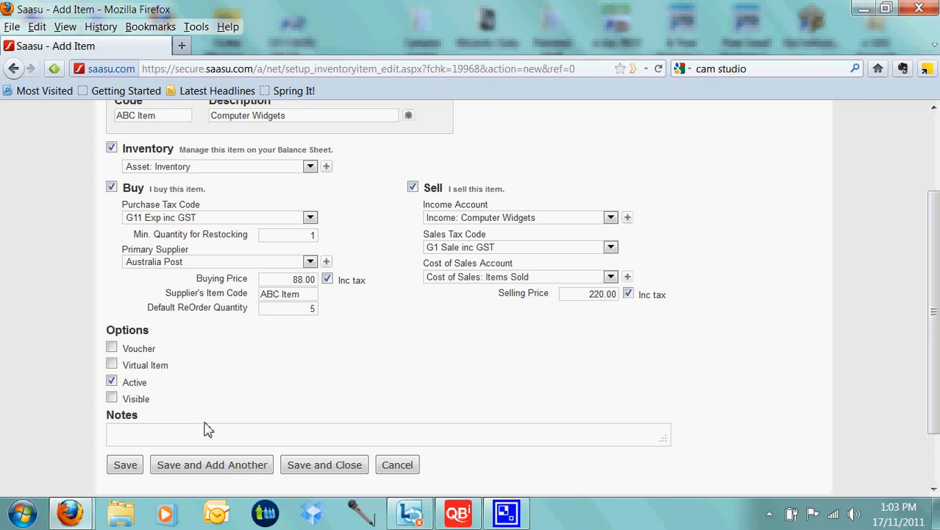
left_click(328, 468)
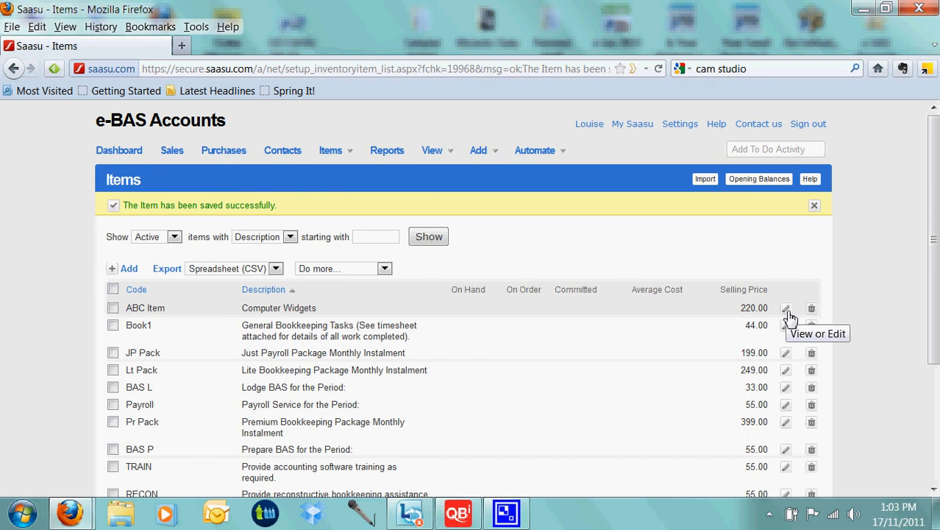
- Edit the ABC Item entry to a selling price of 440.00, then save and close it
left_click(786, 309)
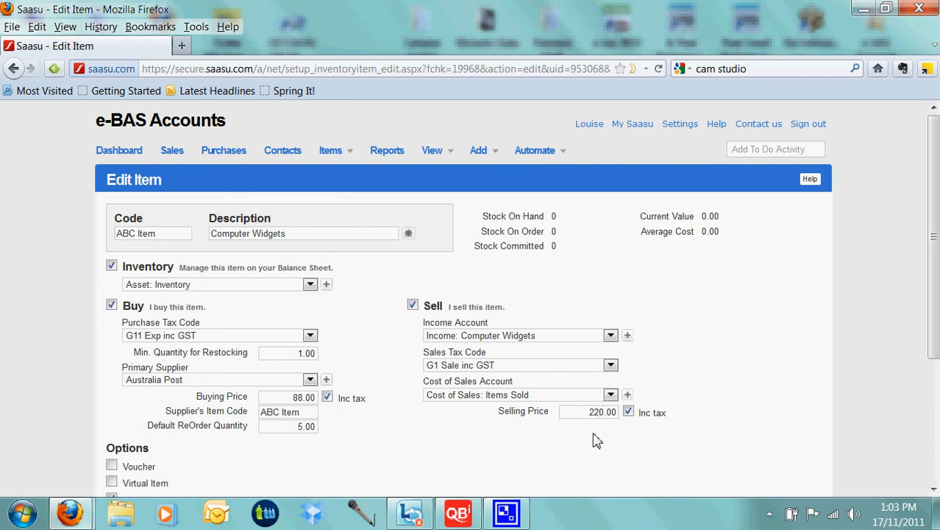
key("BackSpace")
key("BackSpace")
type("44")
scroll(448, 440, "down", 2)
scroll(449, 438, "down", 3)
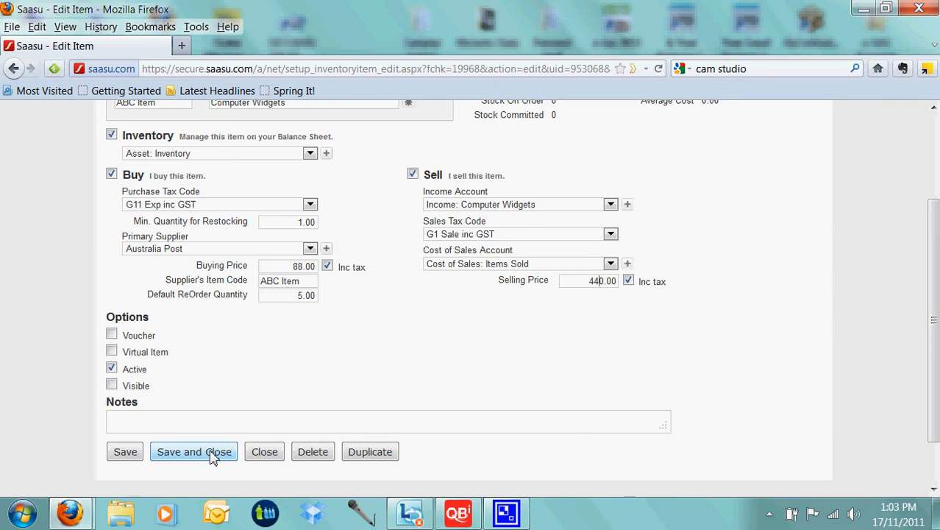
left_click(212, 456)
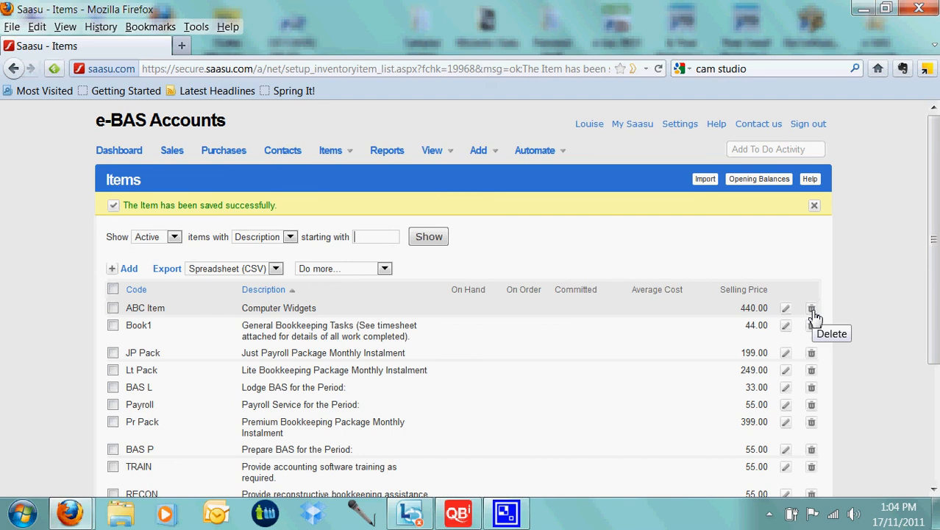
scroll(650, 352, "down", 1)
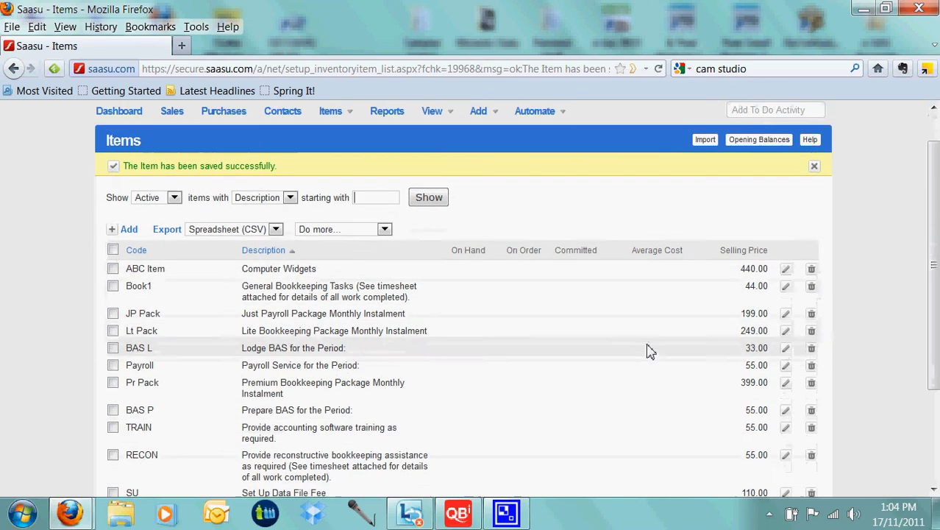
scroll(649, 352, "down", 1)
scroll(650, 352, "up", 2)
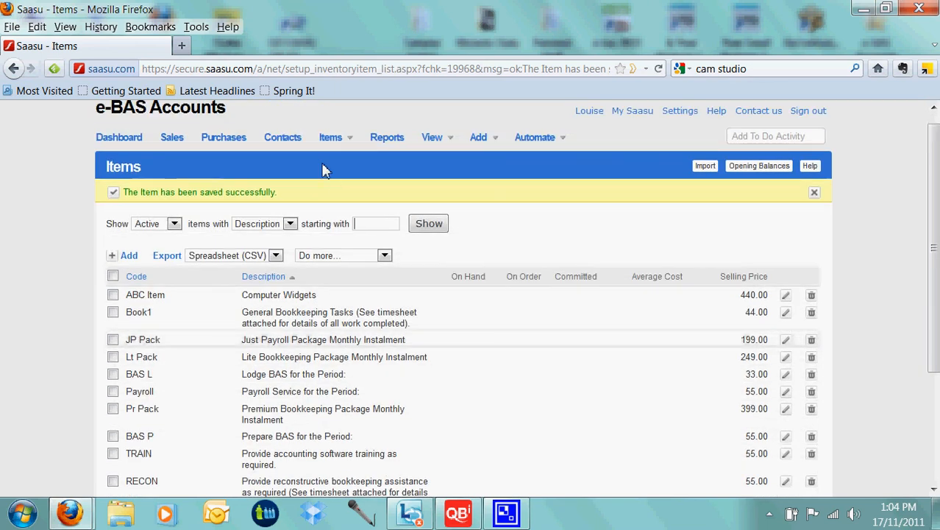
mouse_move(331, 138)
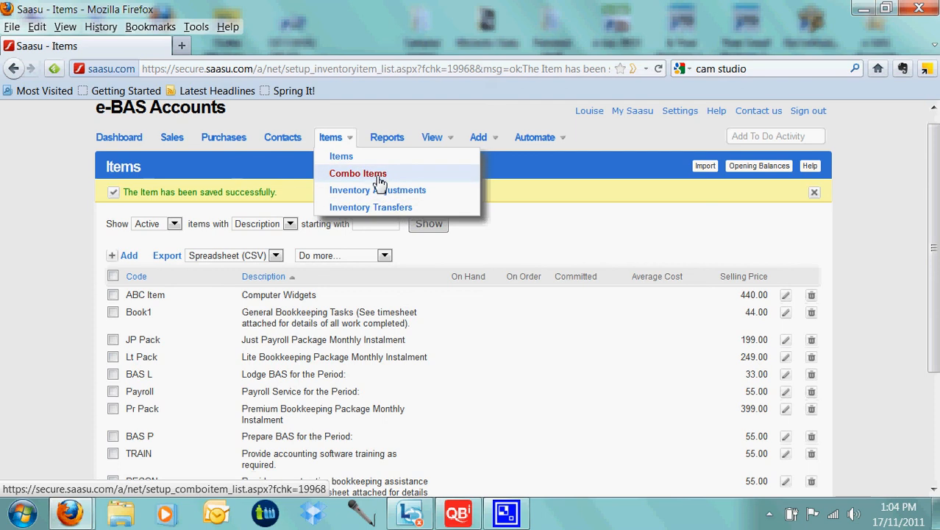
left_click(520, 221)
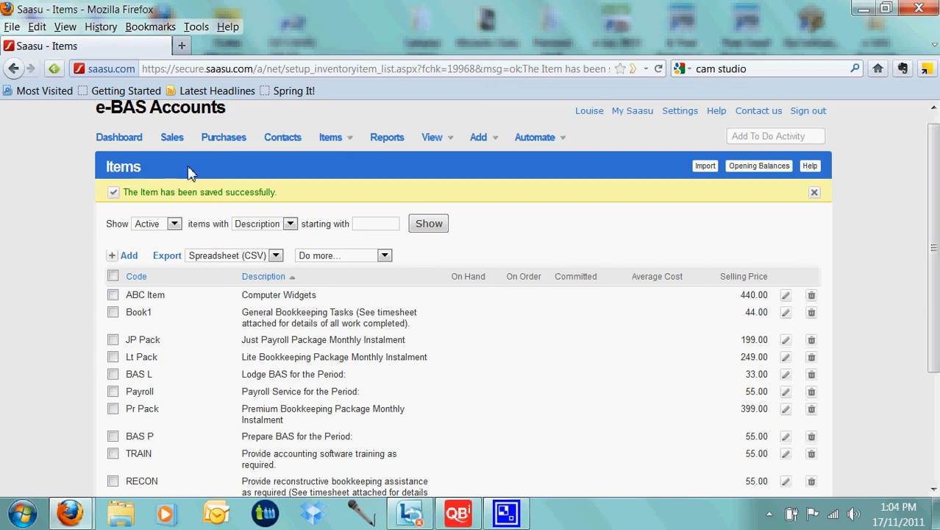
- Return to the dashboard and look over its Saasu News, Cashflow and Accounts Receivable sections
left_click(125, 143)
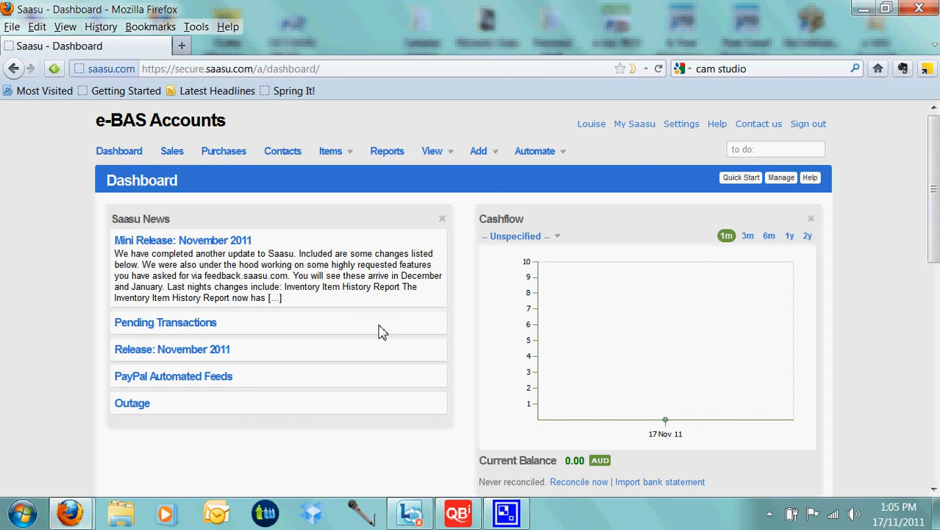
scroll(376, 330, "down", 1)
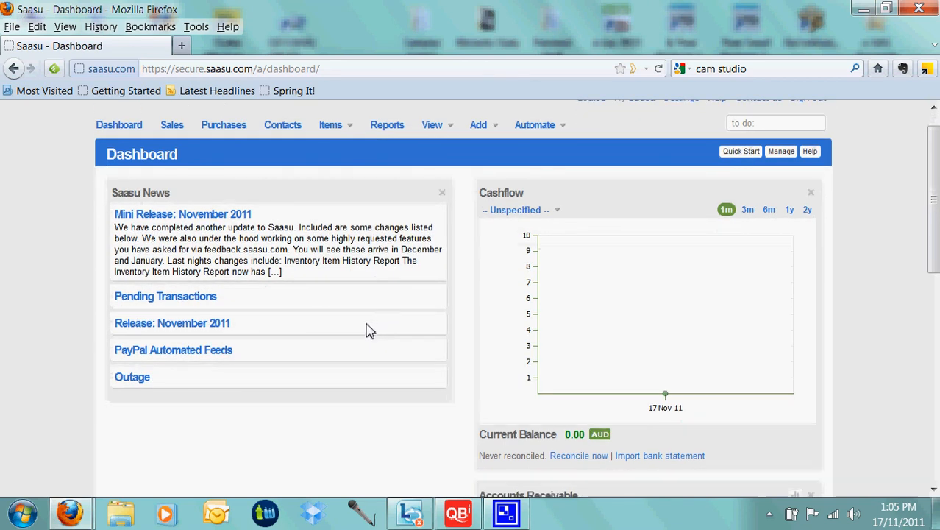
scroll(368, 329, "down", 1)
scroll(368, 329, "down", 1)
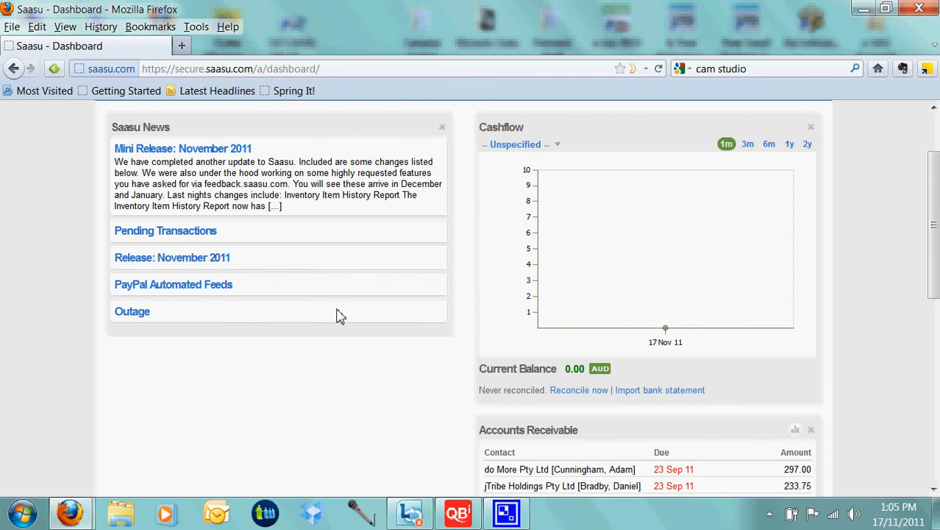
scroll(340, 316, "up", 2)
scroll(341, 316, "up", 2)
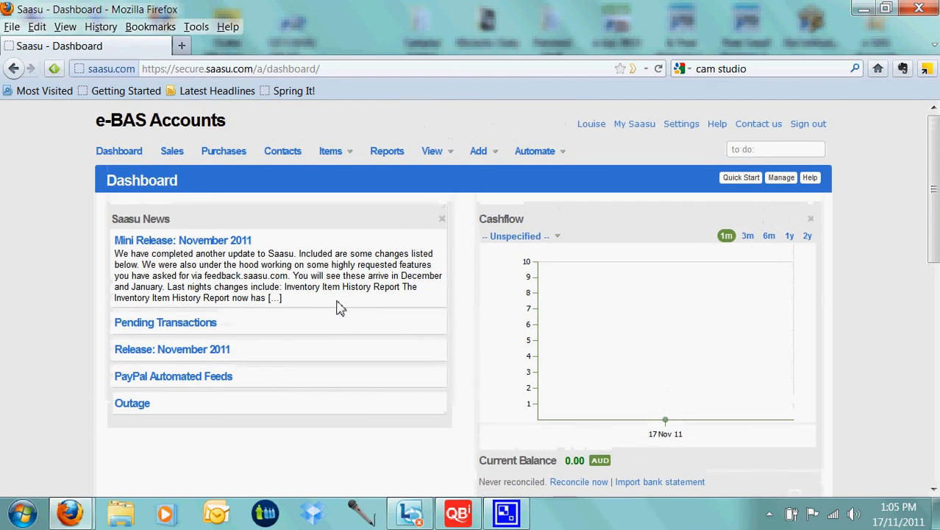